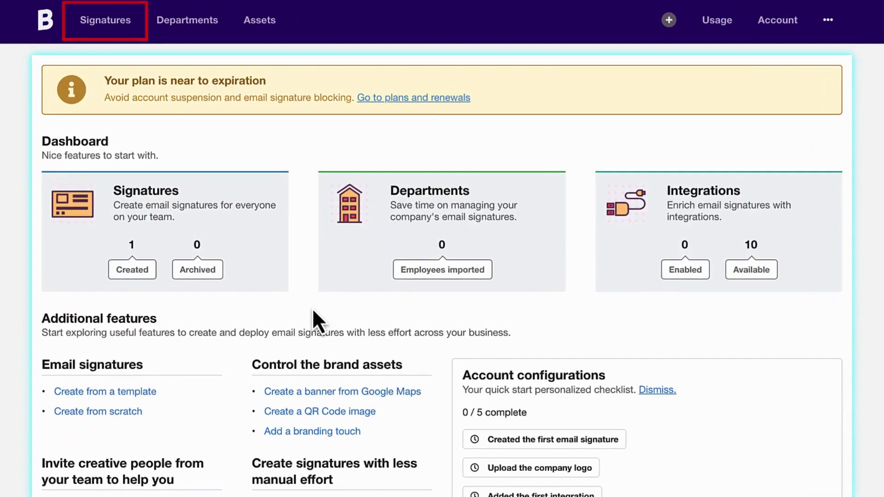
Step: Open Bybrand's Signatures list, which shows the saved 'First signature'
left_click(118, 17)
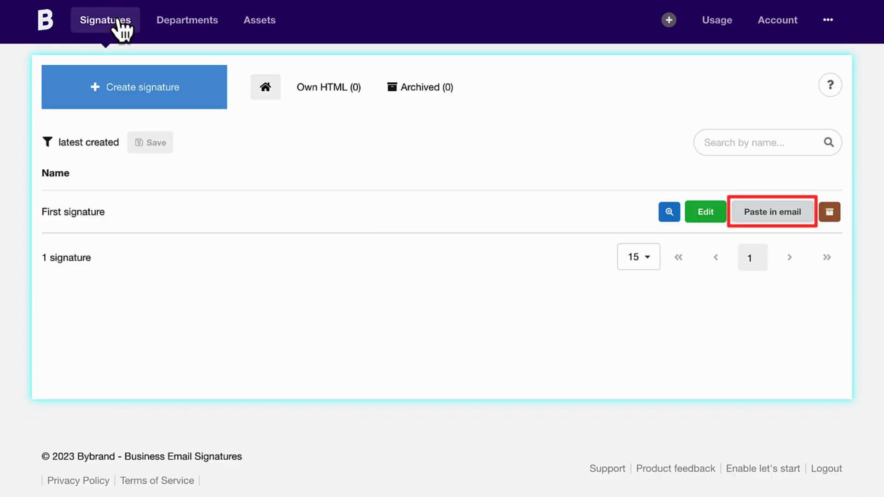
Step: Download 'First signature' from Bybrand's Paste in email page as an HTML file
left_click(783, 212)
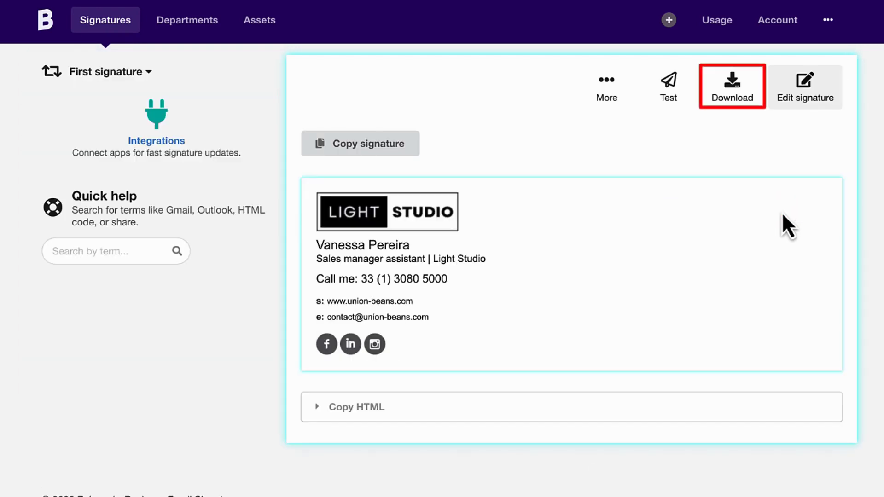
left_click(729, 83)
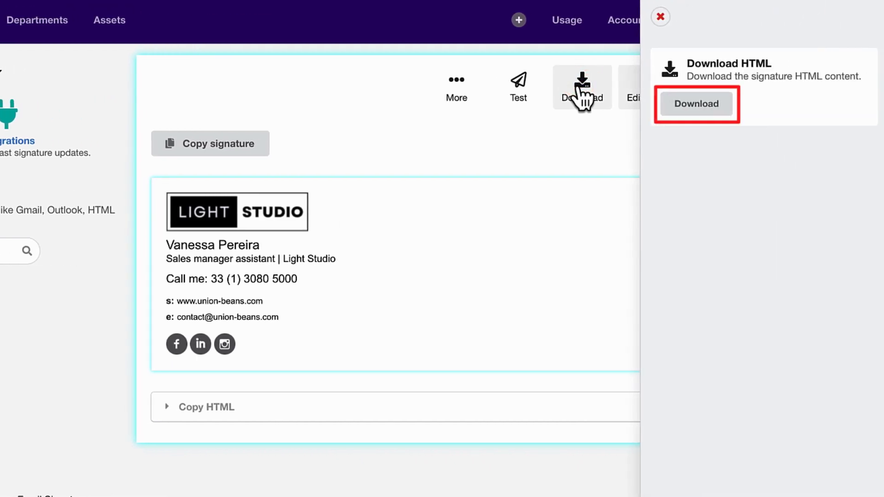
left_click(697, 105)
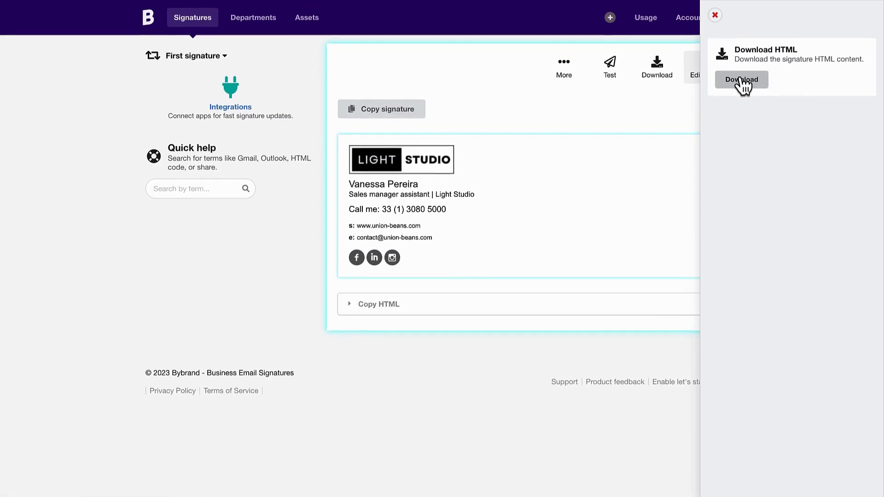
left_click(714, 16)
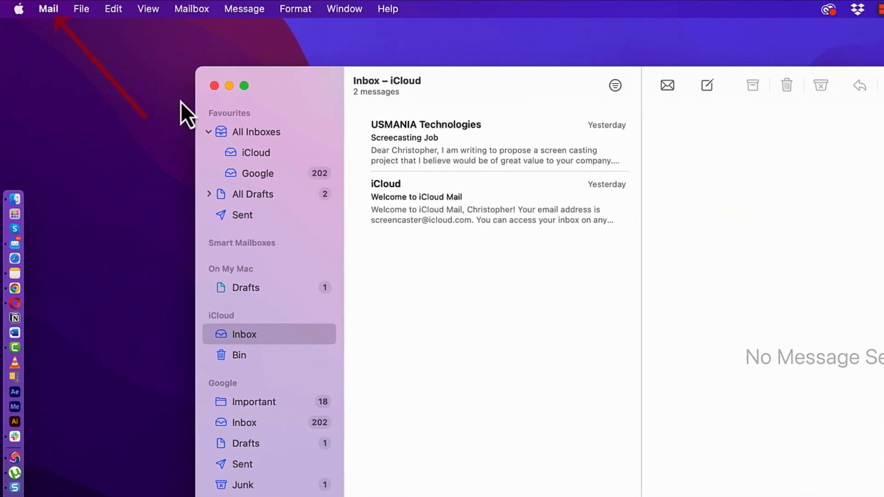
Step: Open Apple Mail's Preferences from the Mail menu
left_click(50, 8)
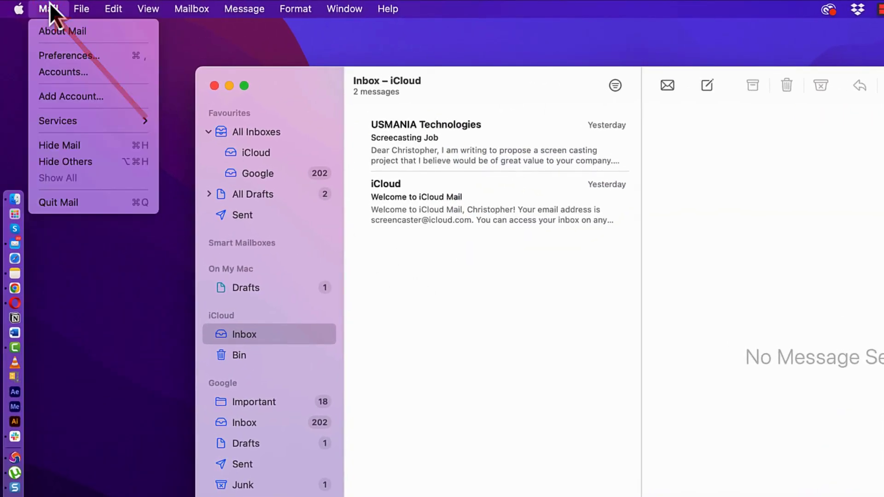
left_click(59, 59)
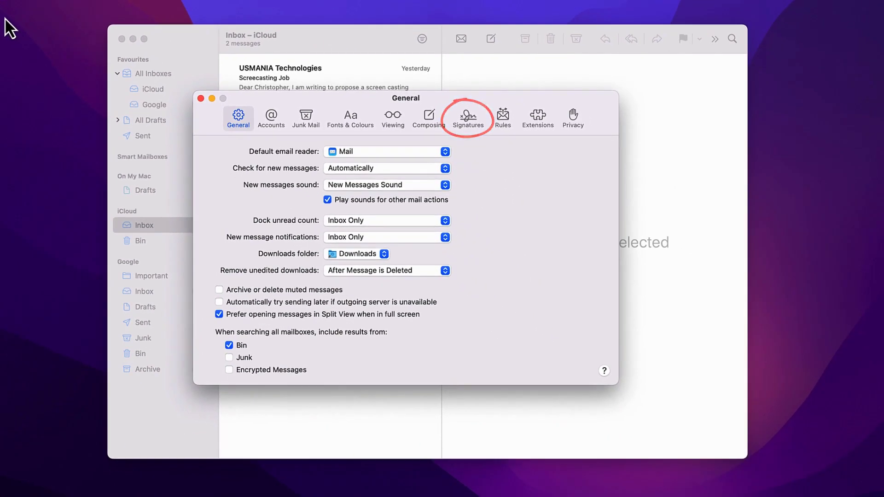
Step: Add a 'Light studio' signature and assign it to the iCloud and Google accounts
left_click(470, 119)
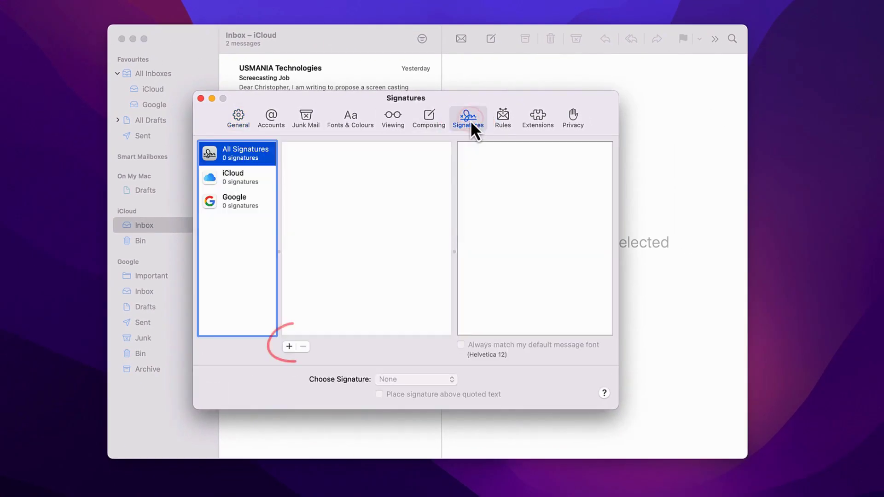
left_click(289, 346)
type("Light")
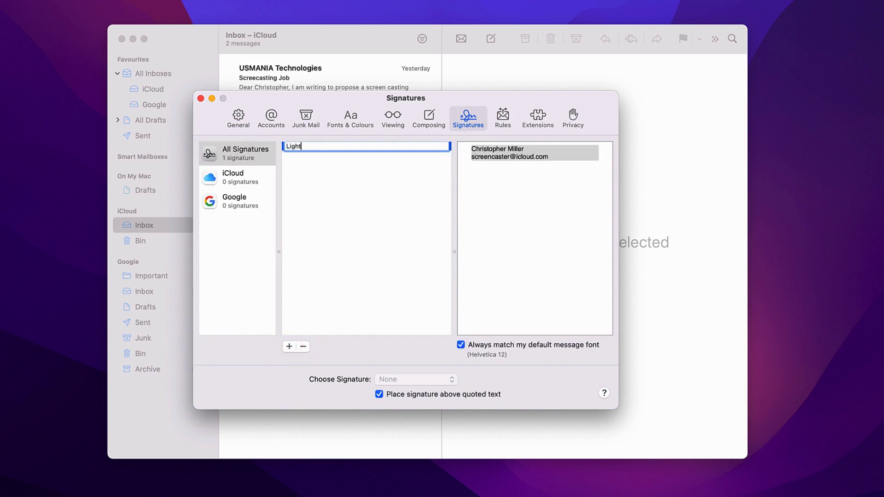
type(" studio")
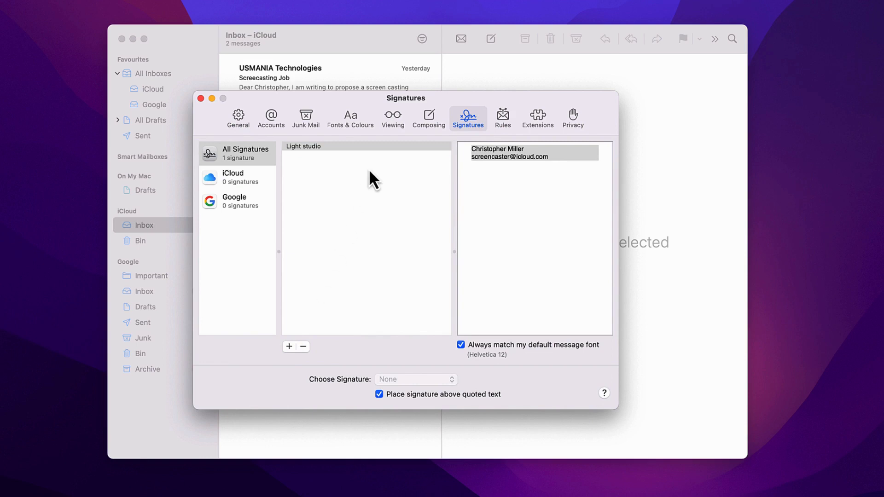
left_click(377, 149)
left_click_drag(377, 148, 245, 178)
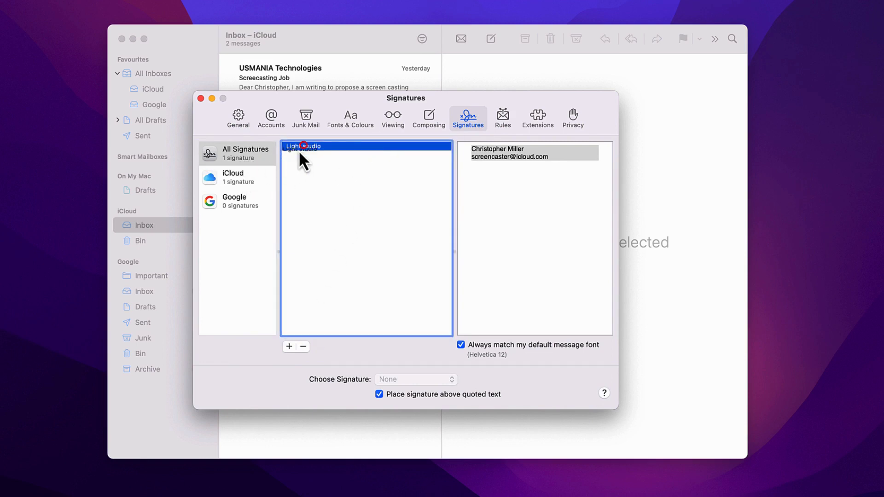
left_click_drag(301, 147, 238, 201)
Step: Confirm both iCloud and Google list Light studio, then close Preferences
left_click(234, 179)
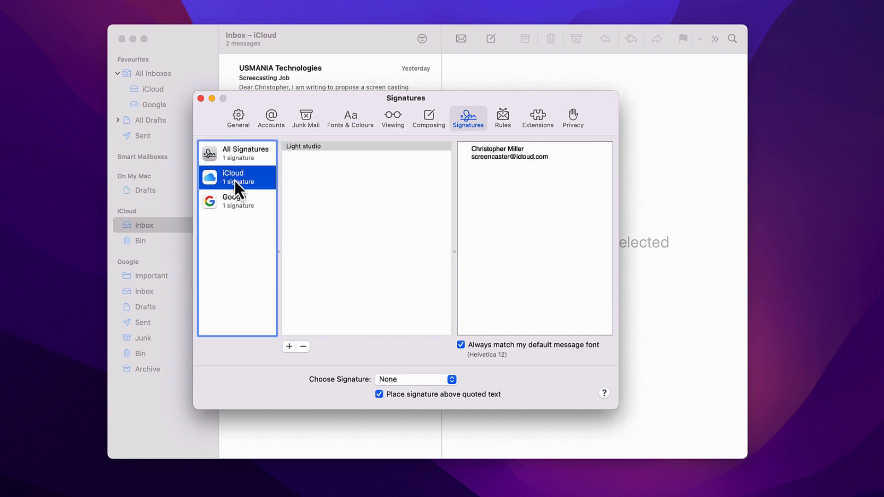
left_click(235, 202)
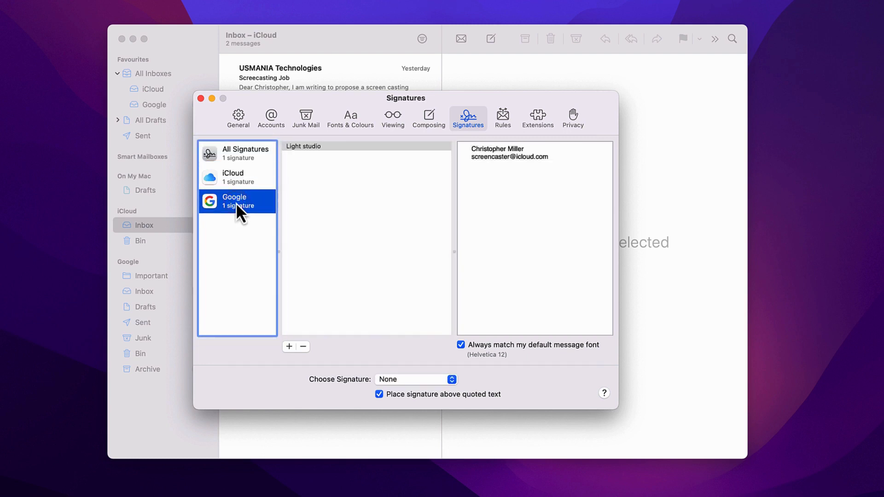
left_click(237, 151)
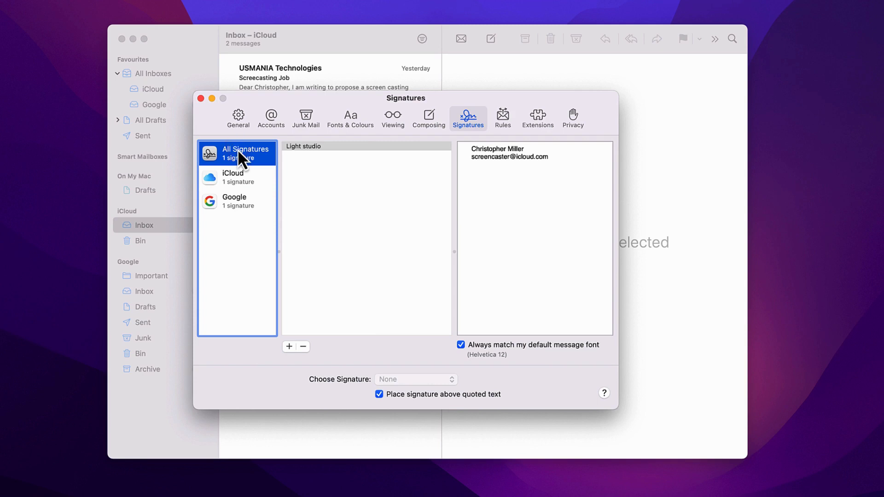
left_click(201, 99)
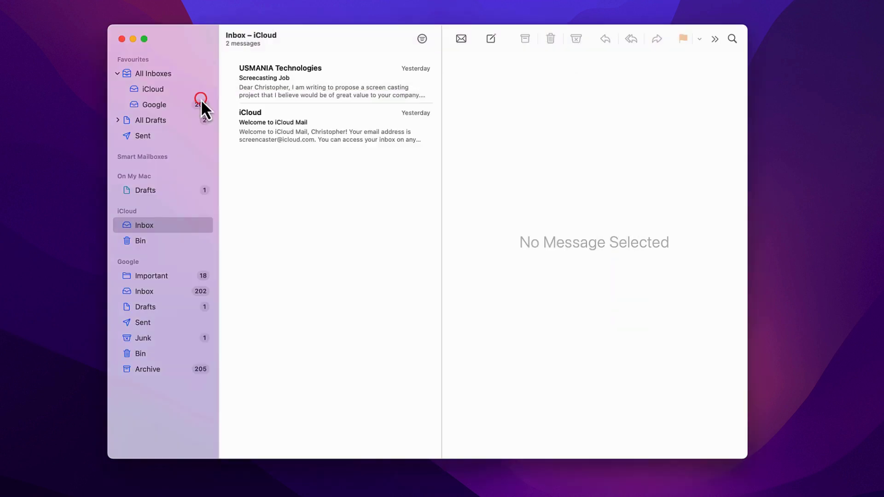
Step: Close Mail and open the hidden Library folder from Finder's Go menu using Option
left_click(122, 40)
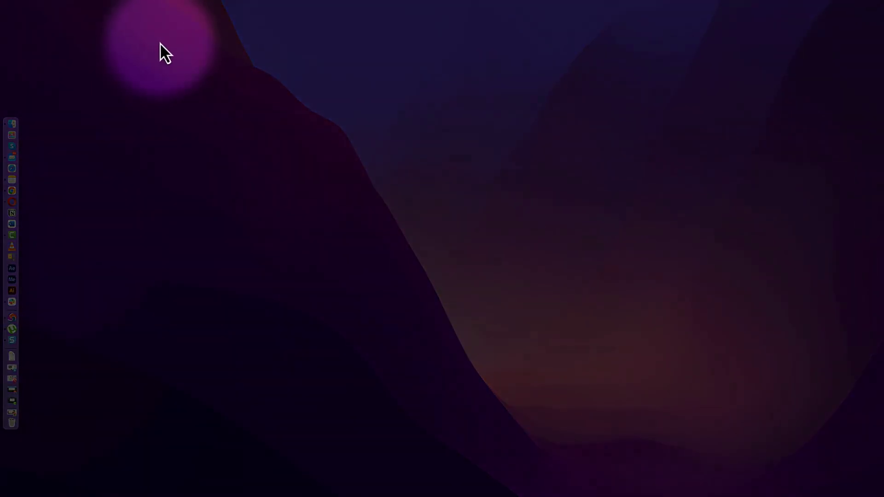
left_click(15, 120)
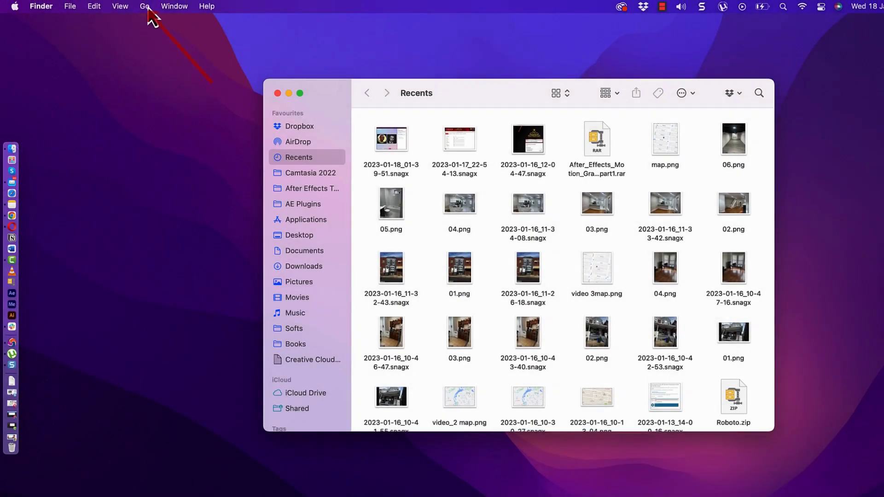
left_click(148, 8)
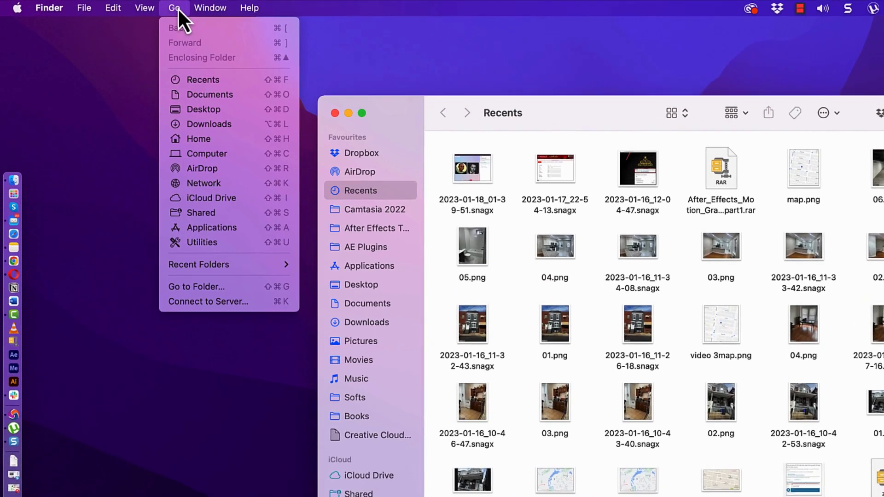
key("alt")
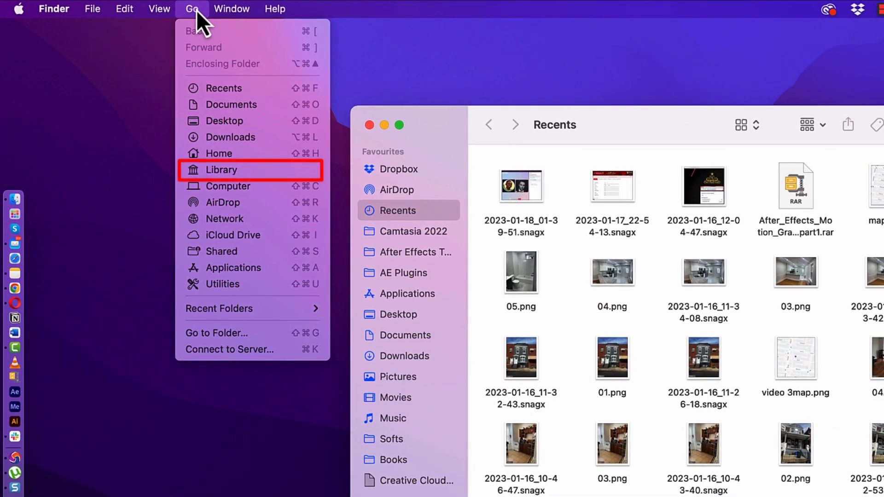
left_click(220, 174)
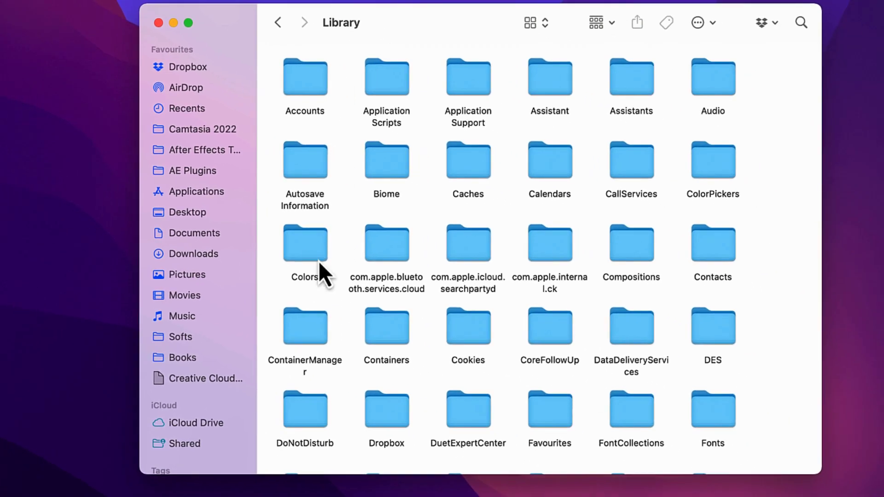
scroll(318, 261, "down", 3)
scroll(319, 261, "down", 3)
scroll(319, 262, "down", 5)
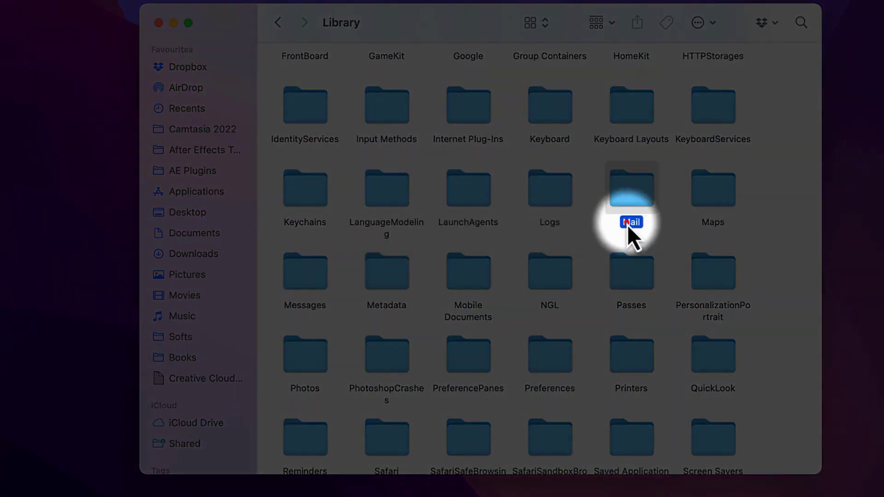
Step: Browse Library > Mail > V9 > MailData > Signatures and select the .mailsignature file
double_click(632, 214)
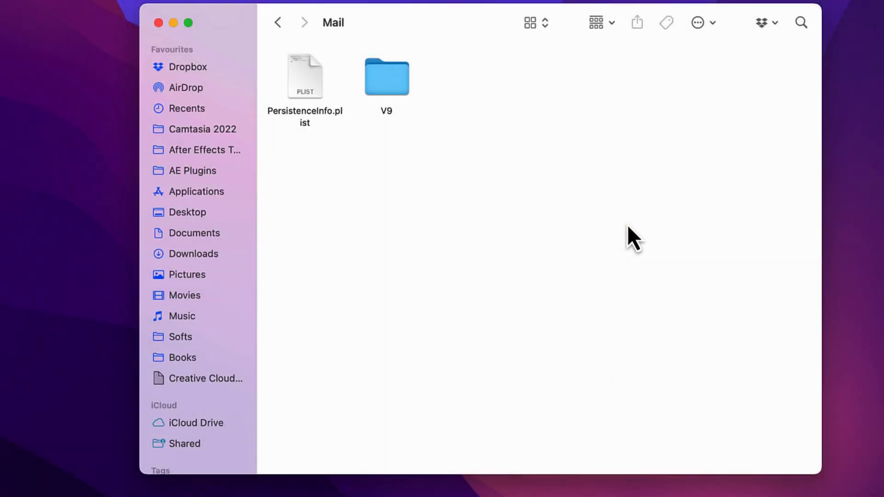
double_click(394, 82)
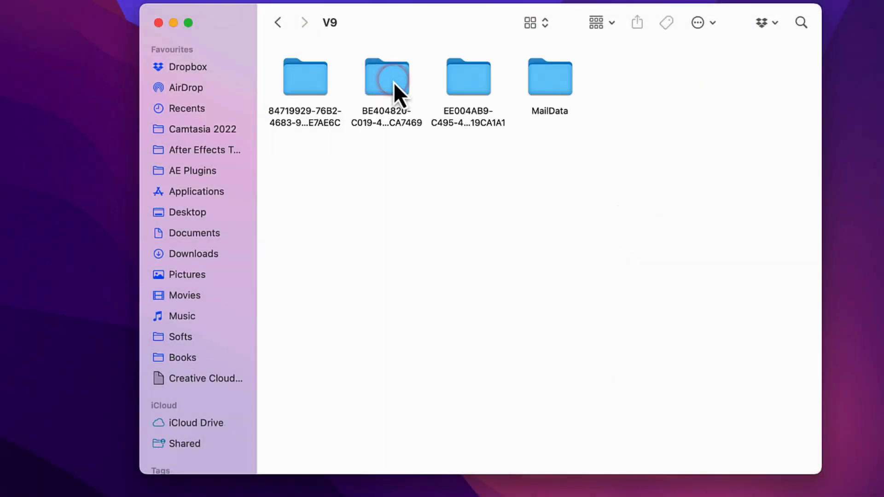
left_click(552, 114)
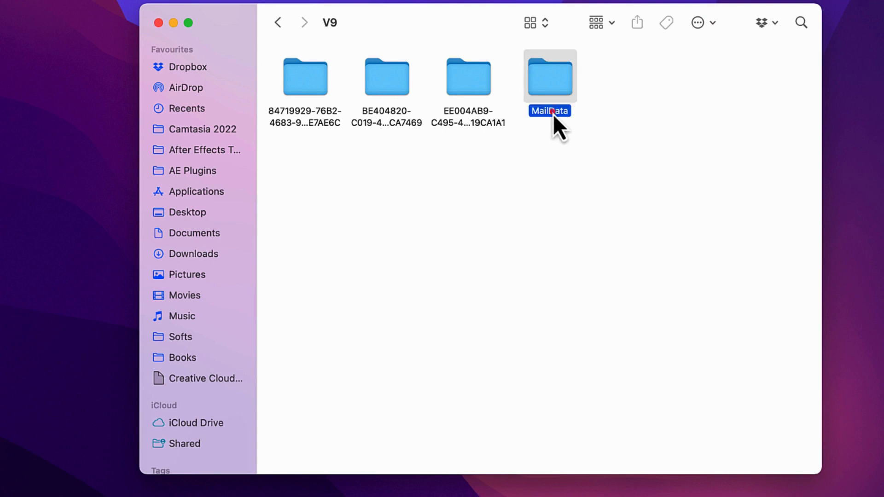
double_click(554, 114)
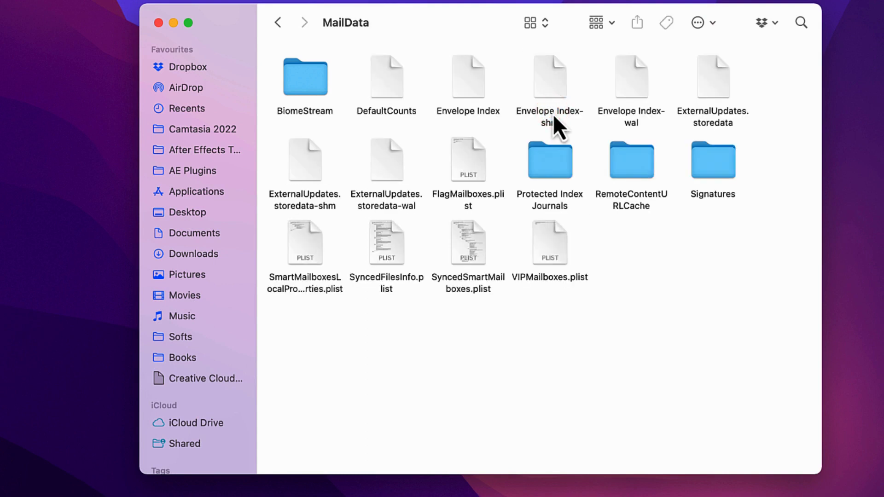
double_click(709, 200)
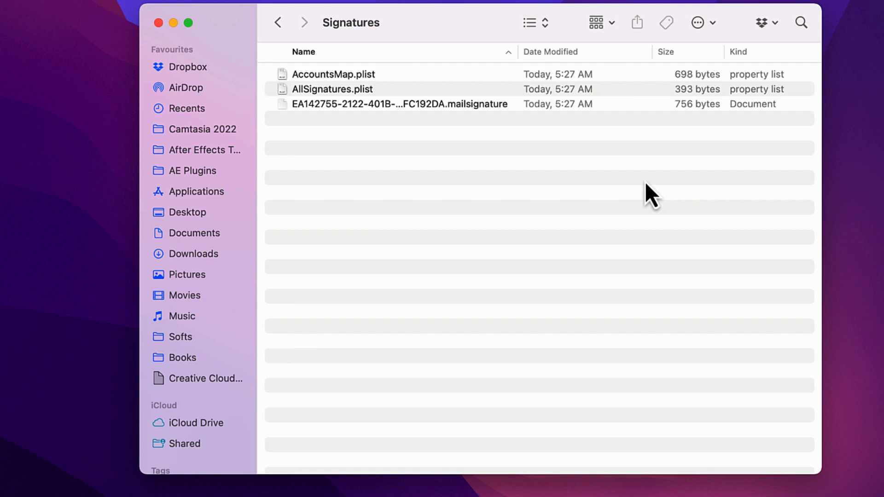
left_click(496, 105)
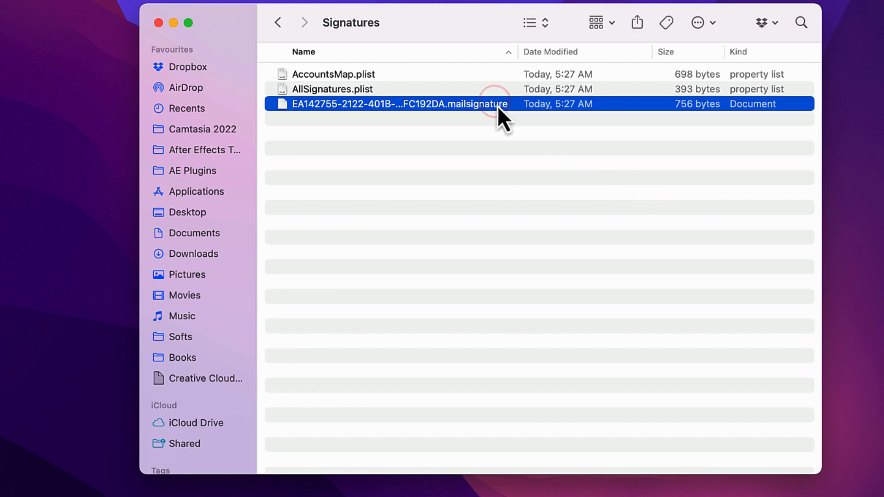
Step: Open the .mailsignature file in TextEdit from its context menu
right_click(499, 108)
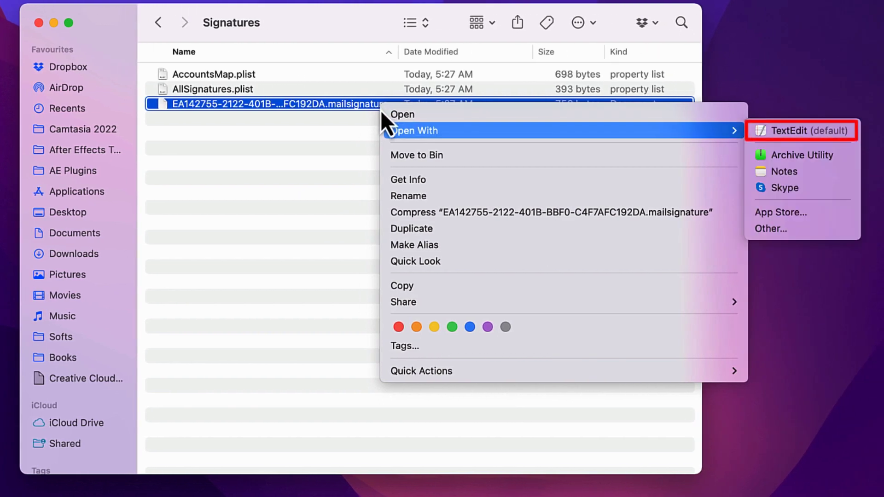
left_click(795, 131)
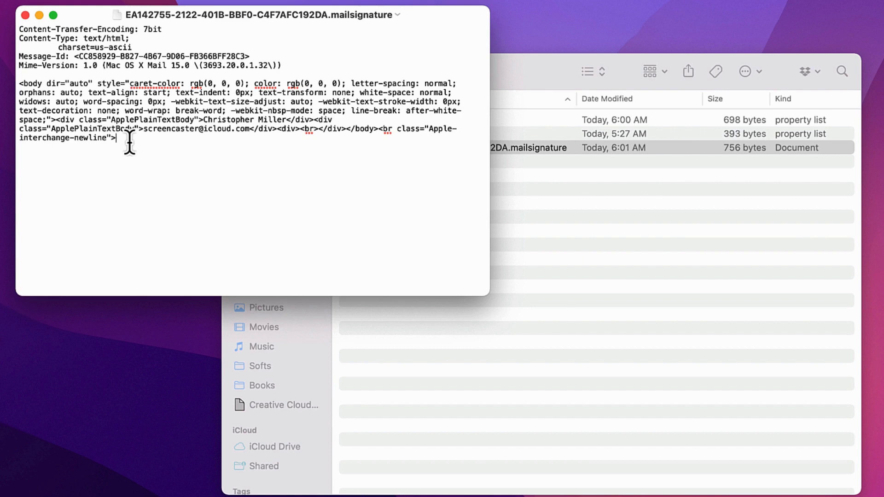
Step: Replace everything from the <body> tag onward with the Light Studio HTML and save
left_click_drag(129, 143, 17, 87)
key("super+v")
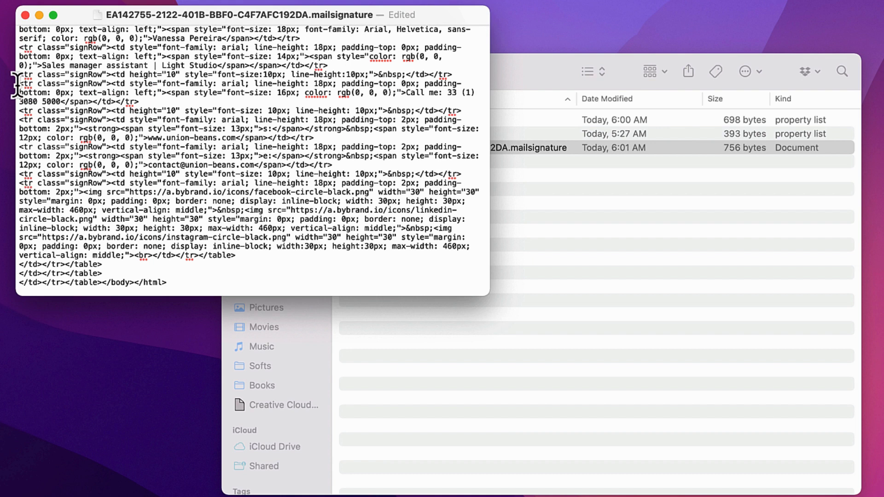
scroll(16, 87, "up", 3)
scroll(17, 87, "up", 3)
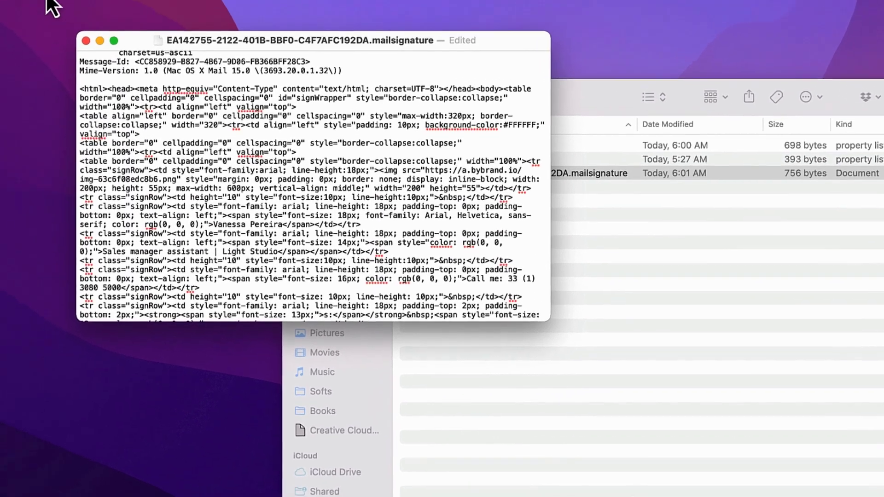
left_click(95, 9)
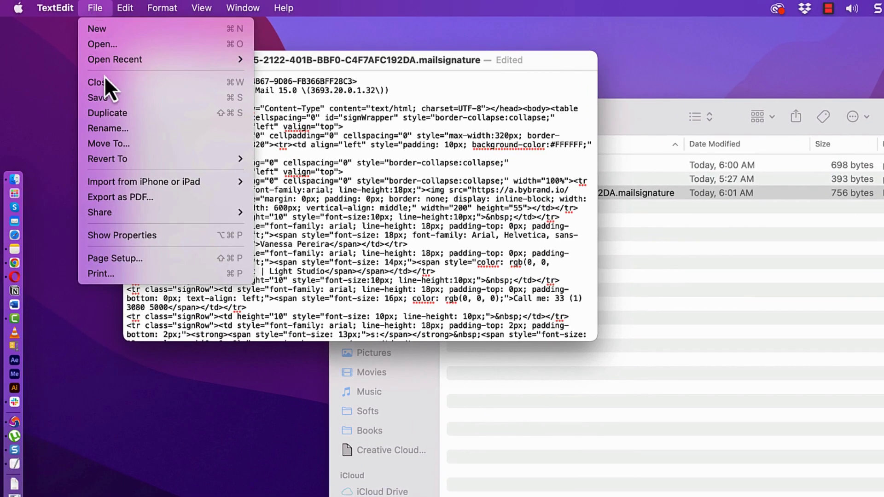
left_click(107, 96)
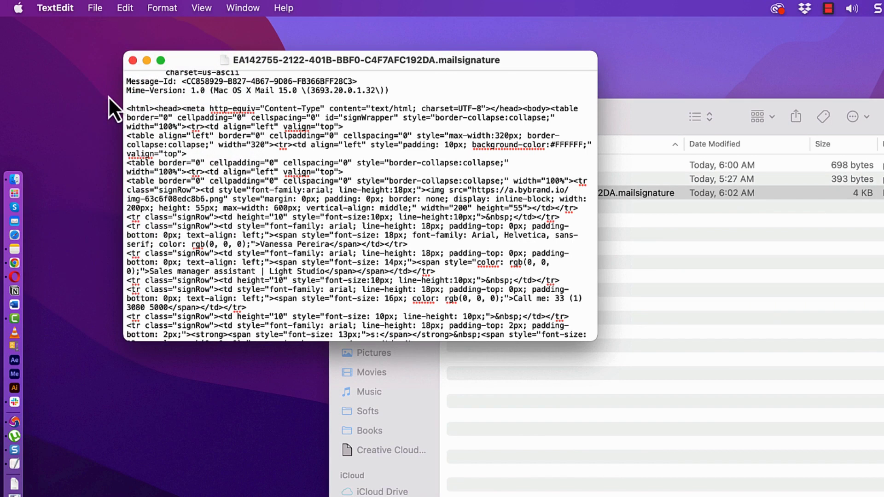
Step: Close TextEdit and tick Locked in the .mailsignature file's Get Info window
left_click(132, 61)
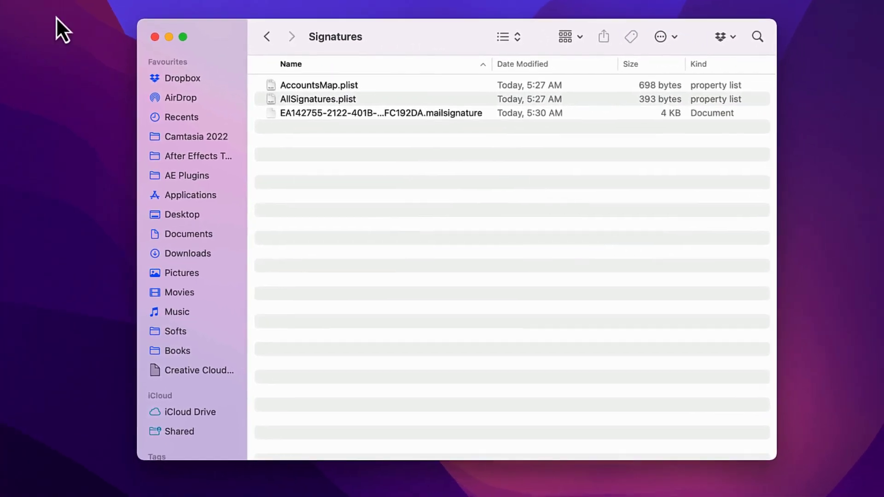
left_click(491, 113)
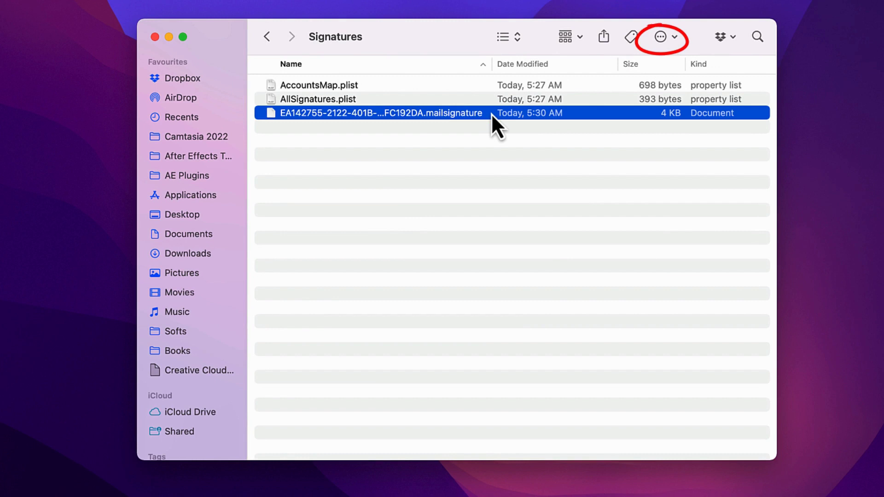
left_click(664, 37)
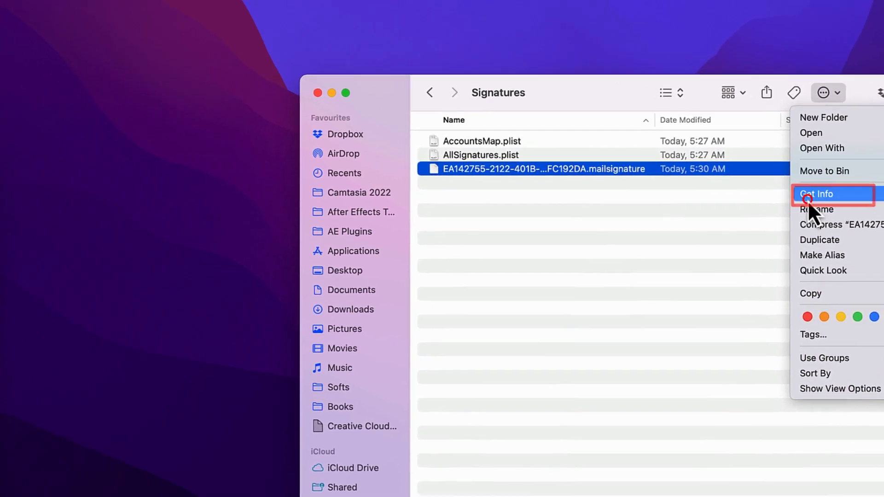
left_click(808, 198)
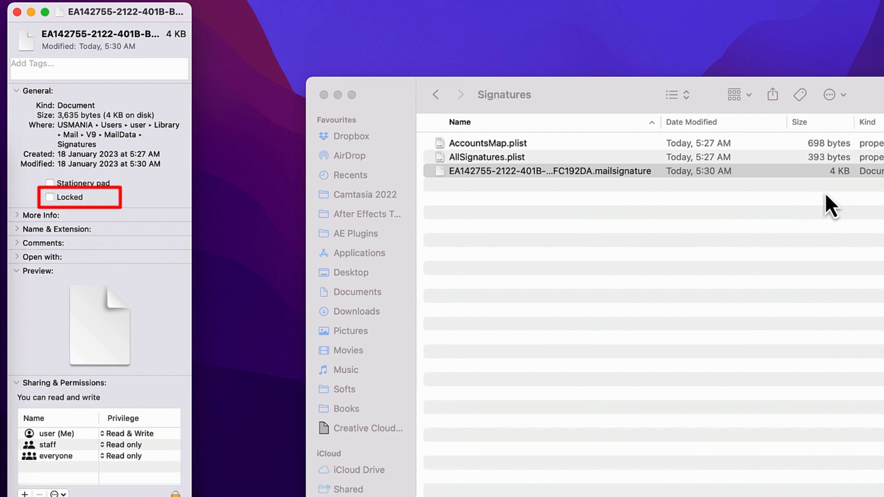
left_click(51, 200)
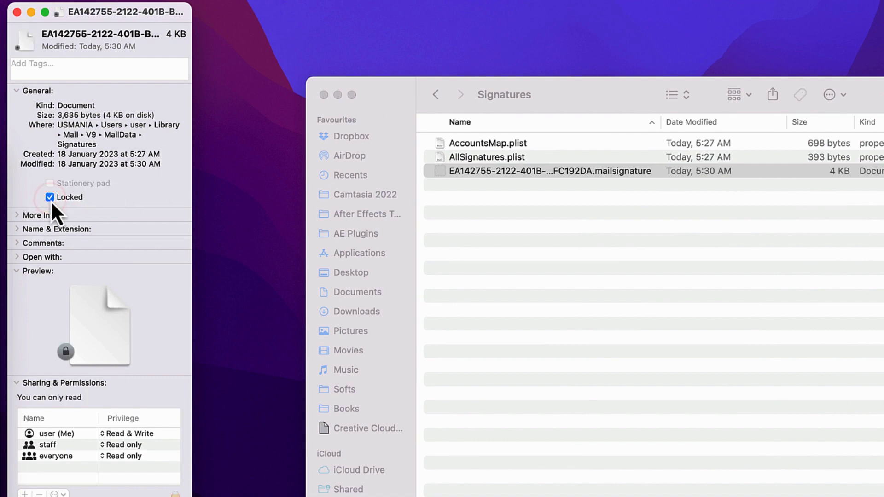
left_click(16, 12)
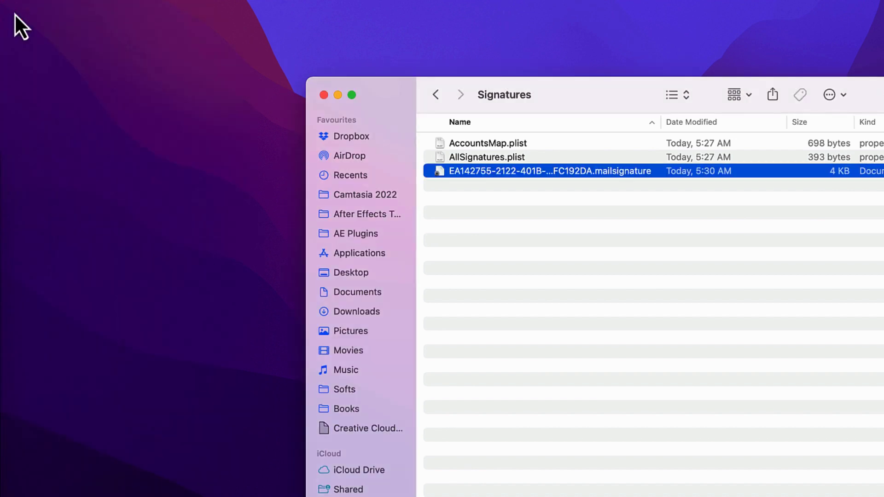
Step: Close Finder and switch to Mail from the Dock, showing the iCloud inbox
left_click(323, 95)
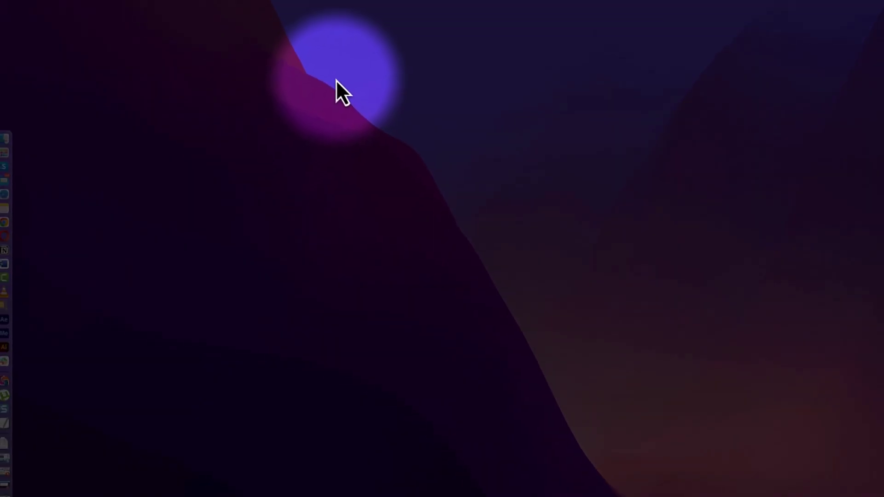
left_click(10, 173)
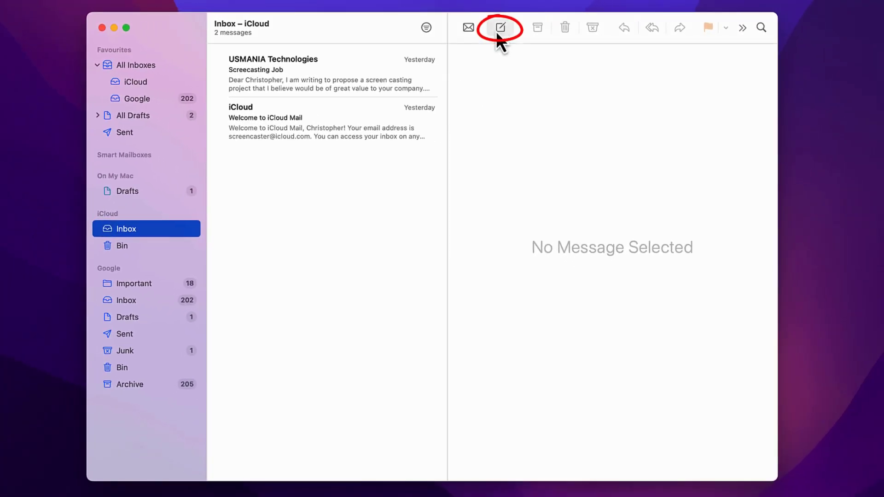
left_click(496, 32)
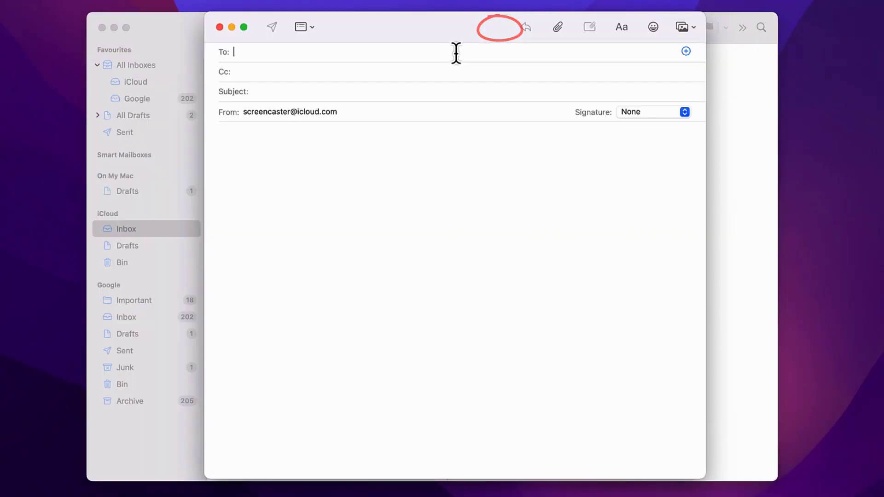
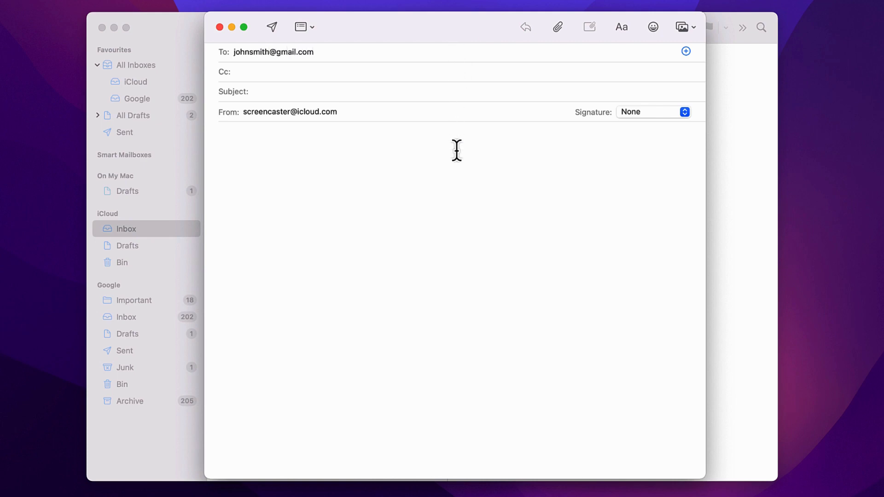
left_click(457, 150)
type("Hey John,  I wanted to share with you a tool that I recently discovered and have been loving - Bybrand.io. It's an email signature generator that allows you to easily create professional and customisable signatures for your emails.  With Bybrand, you can easily create a custom signature that includes your contact information, social media links, and even a profile picture. The platform is really user-friendly and makes it super easy to keep your signature updated as your contact information changes. I've been using Bybrand for a few weeks now and it has really helped me make a better impression with my email communication. I think you would love it too! Let me know if you want to check it out!")
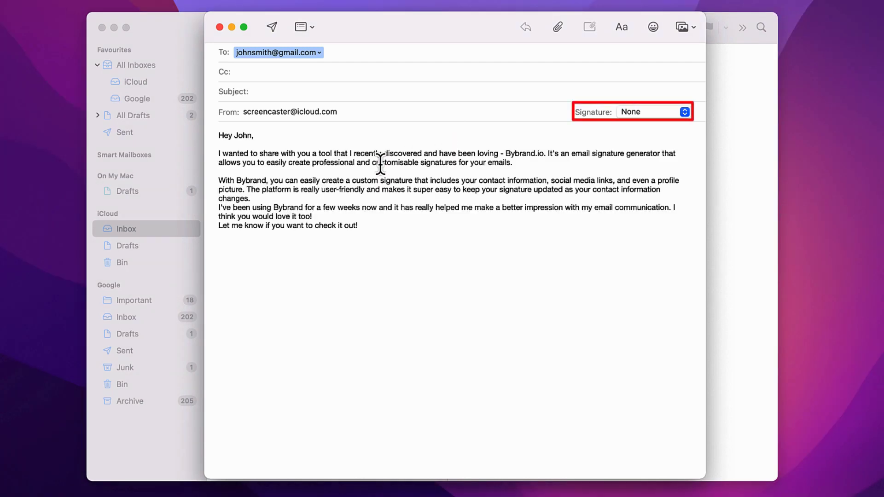
left_click(642, 116)
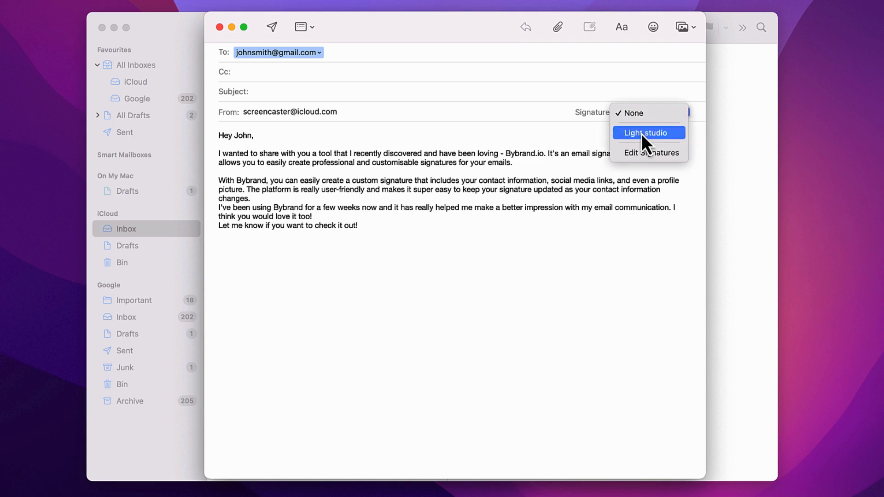
left_click(642, 134)
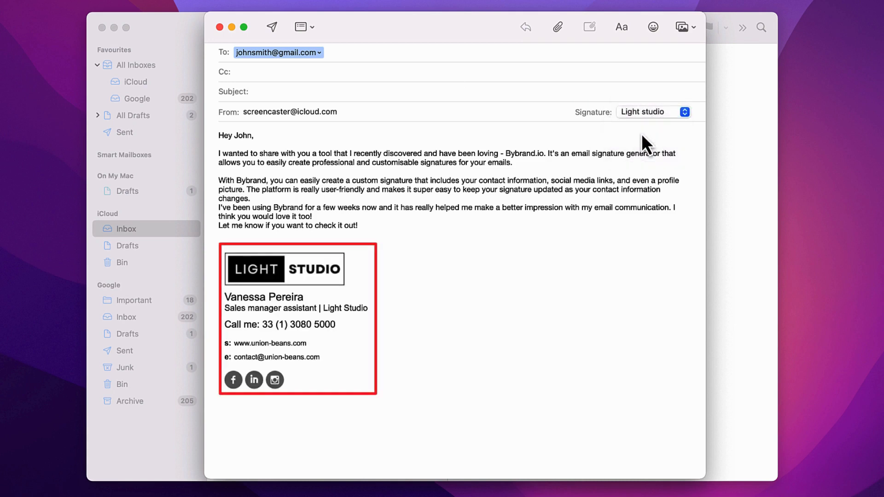